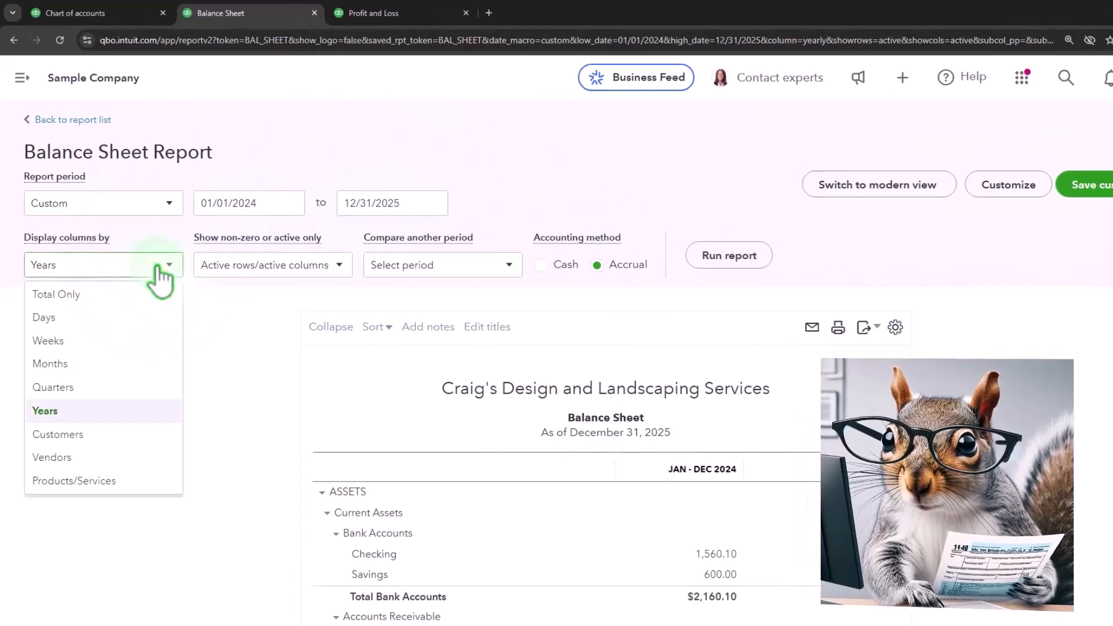
Step: Review the balance sheet's options for display columns, non-zero or active rows and columns, and period comparison
click(157, 268)
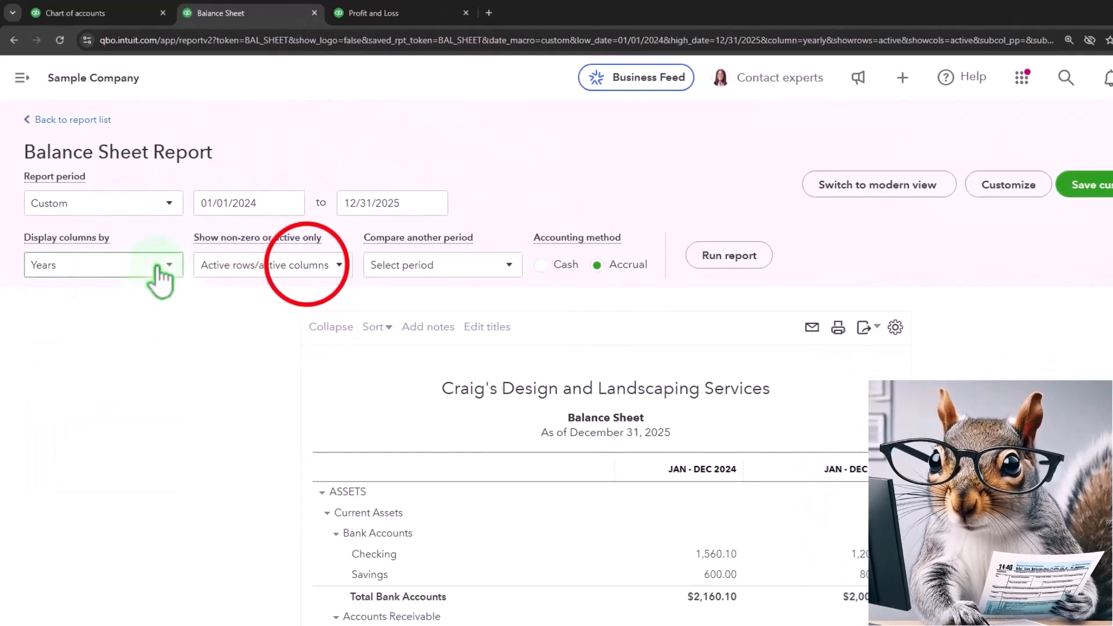
click(302, 265)
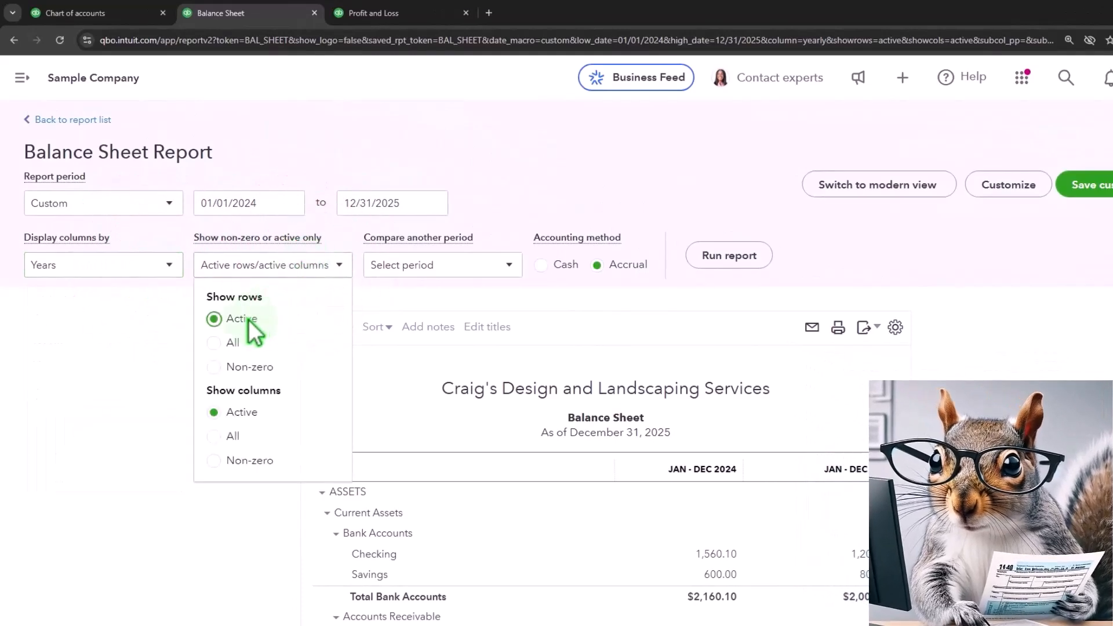
click(229, 343)
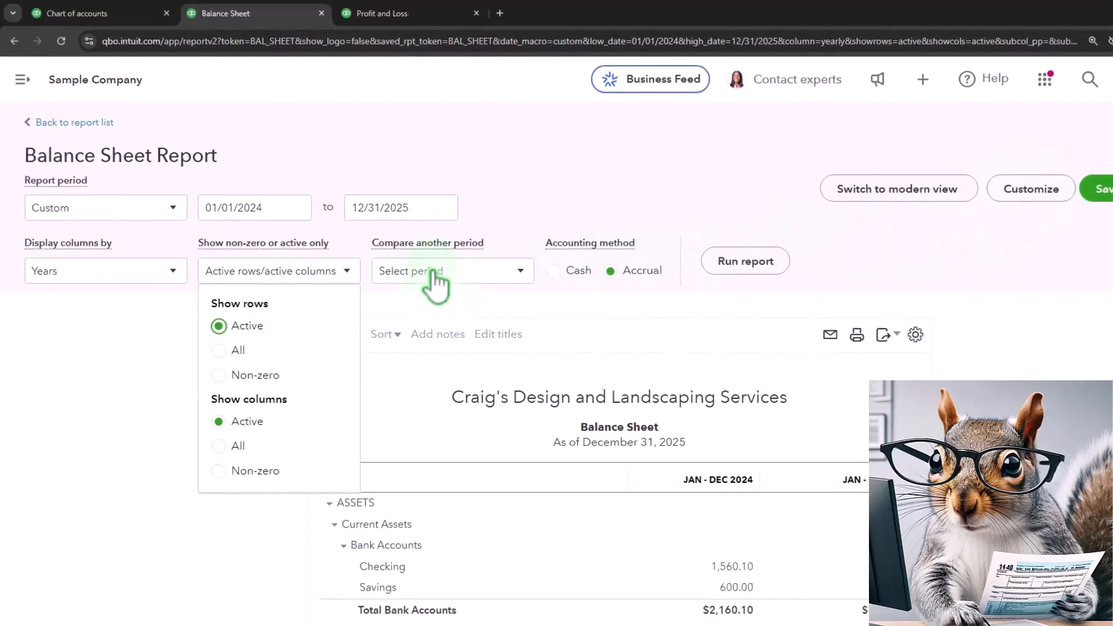
click(434, 282)
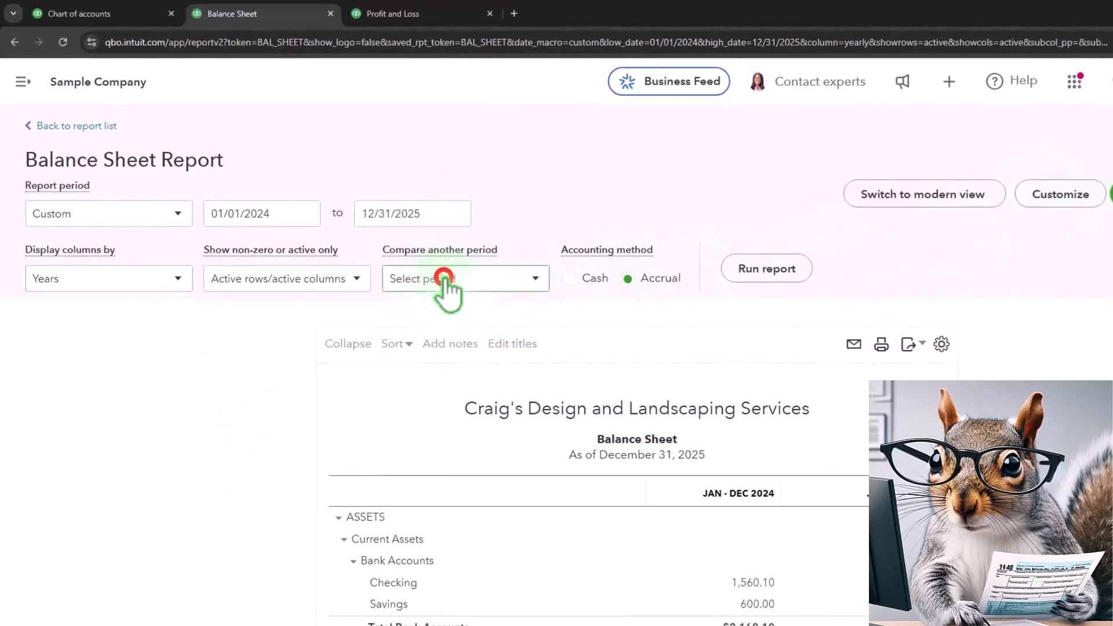
click(535, 280)
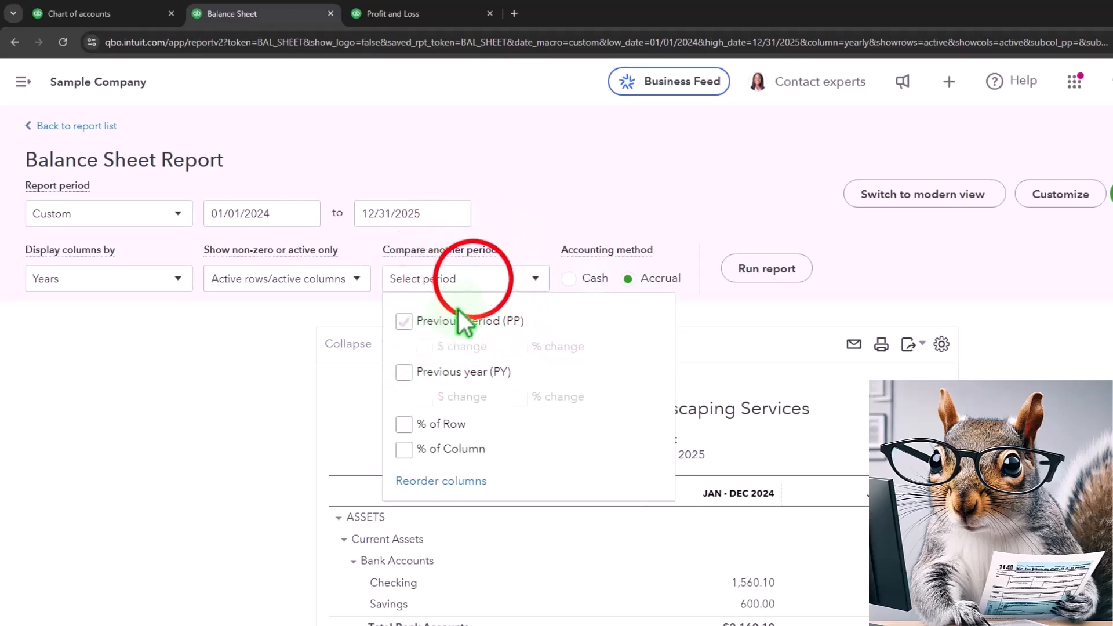
click(469, 286)
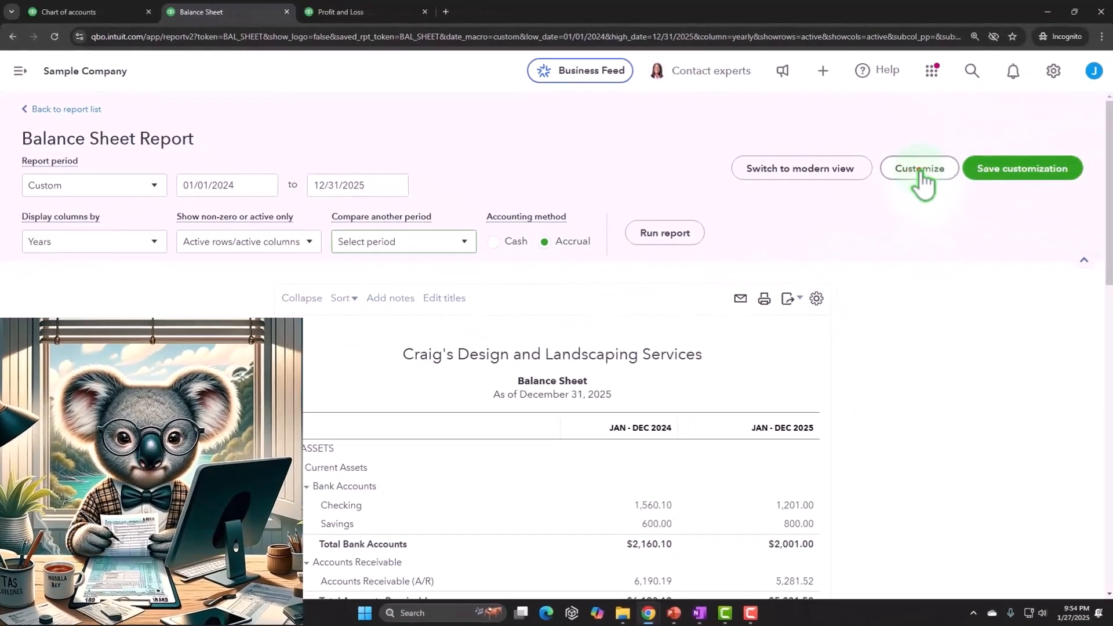
Step: Open the report customization settings and examine the general number formats, including the negative number styles and the Show in red option
click(920, 174)
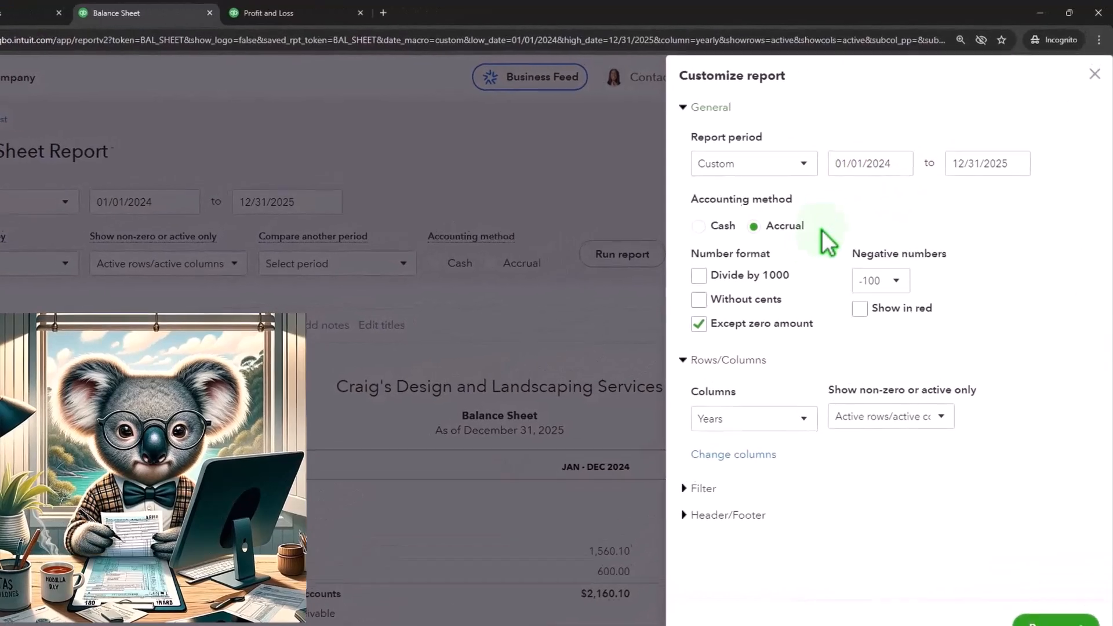
click(673, 371)
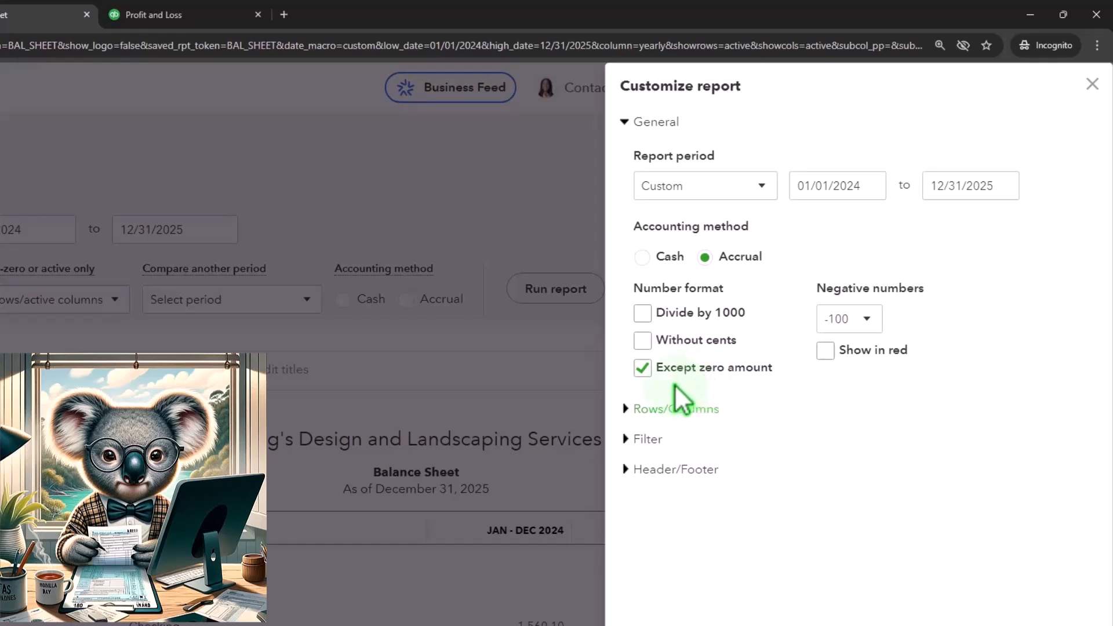
click(868, 318)
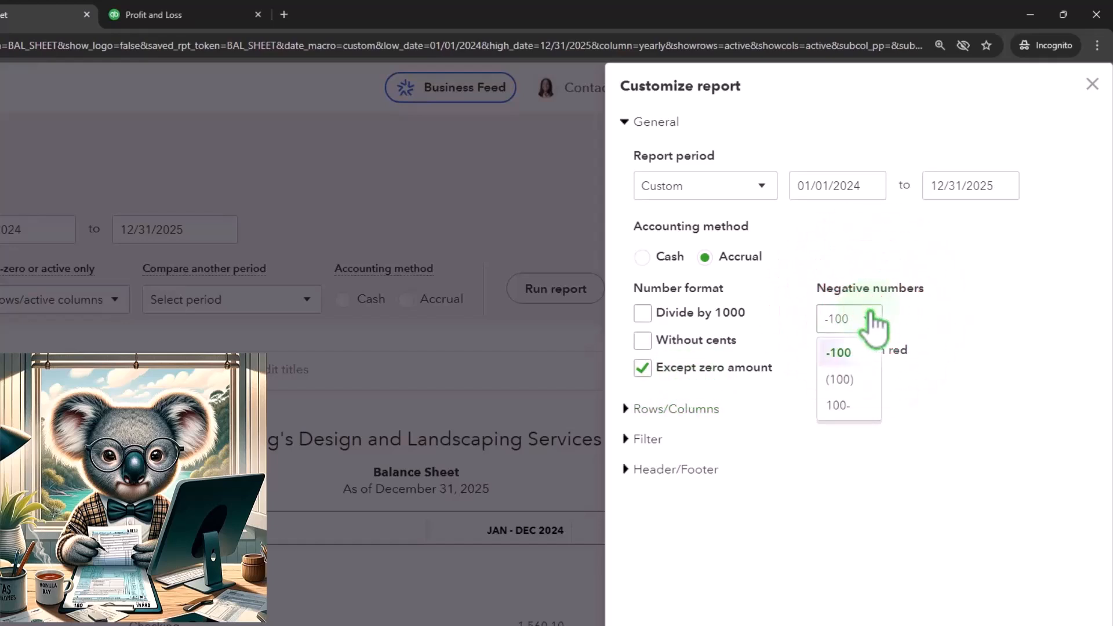
click(907, 429)
click(829, 350)
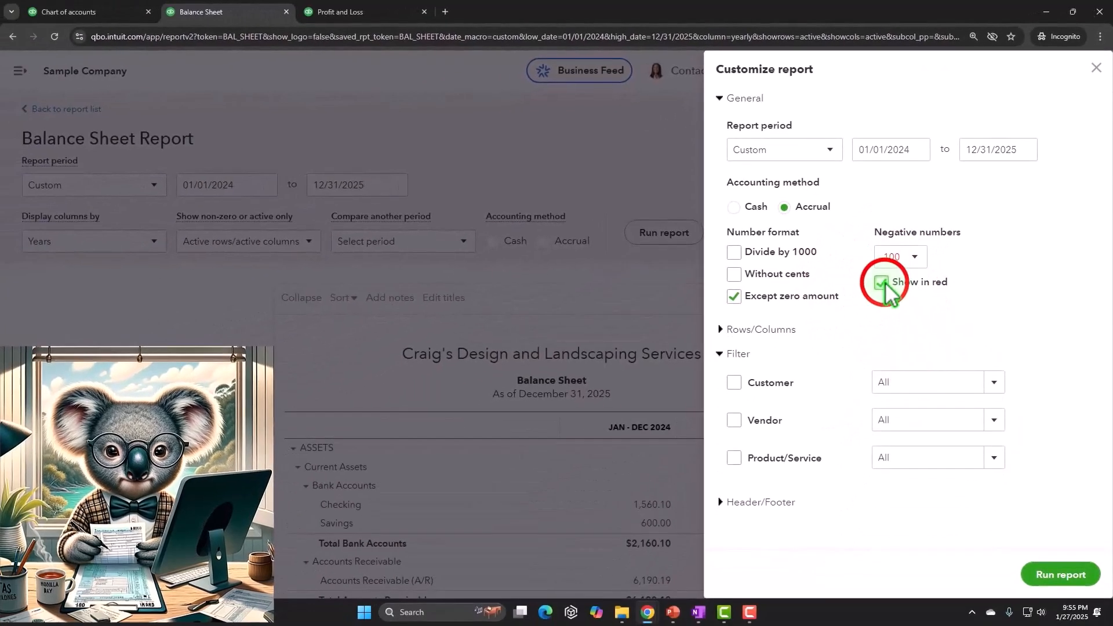
Step: Examine the Rows/Columns customization section, including the column grouping choices and the non-zero or active display options
click(720, 99)
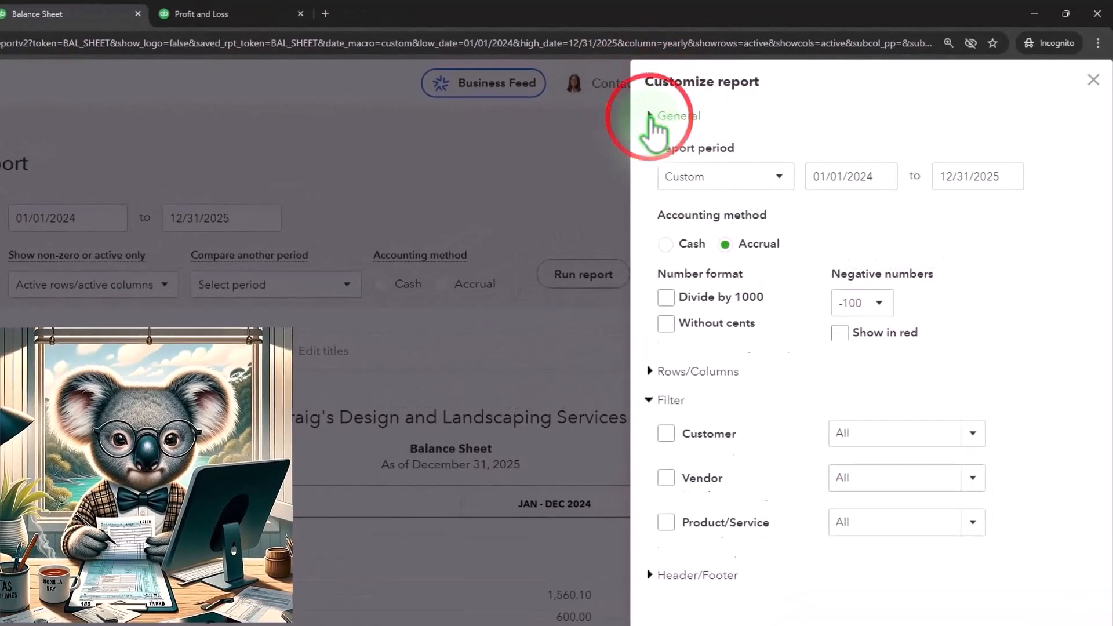
click(651, 173)
click(651, 144)
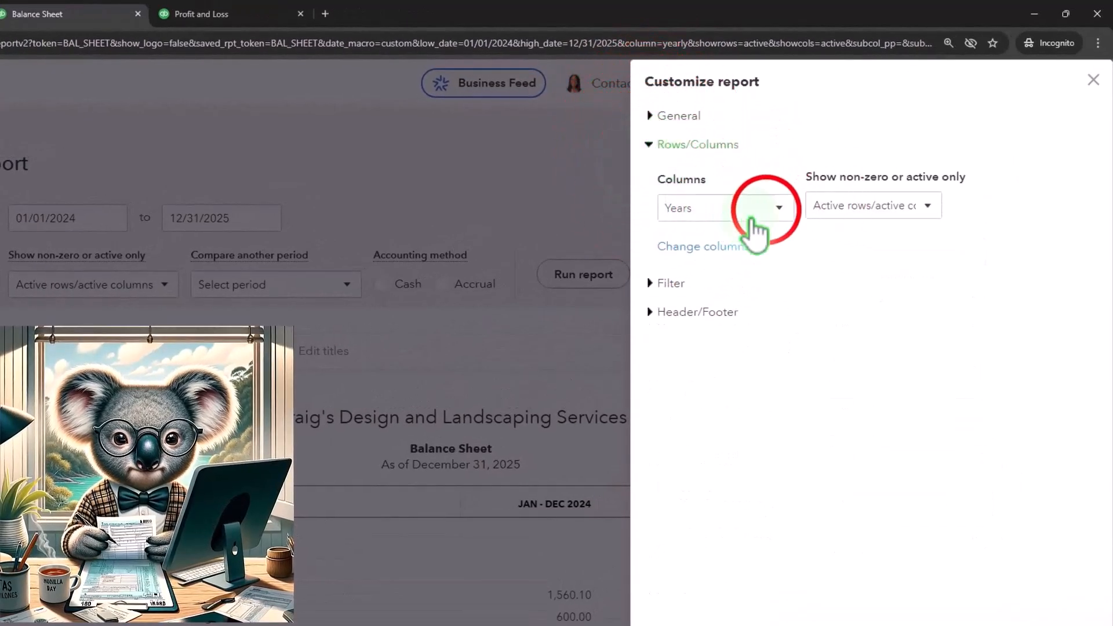
click(768, 210)
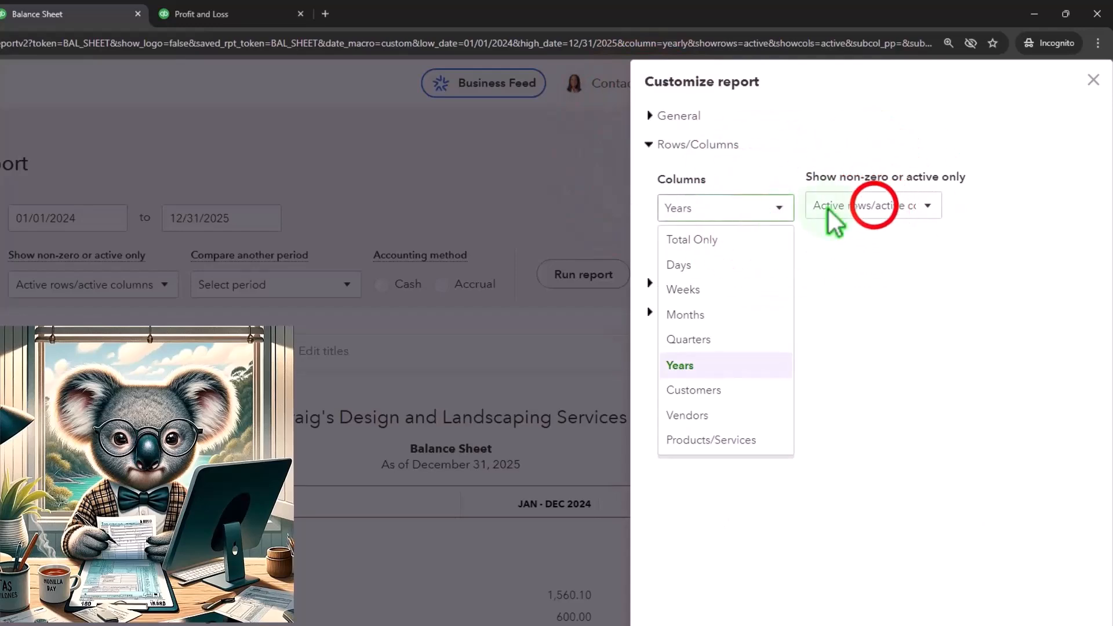
click(875, 206)
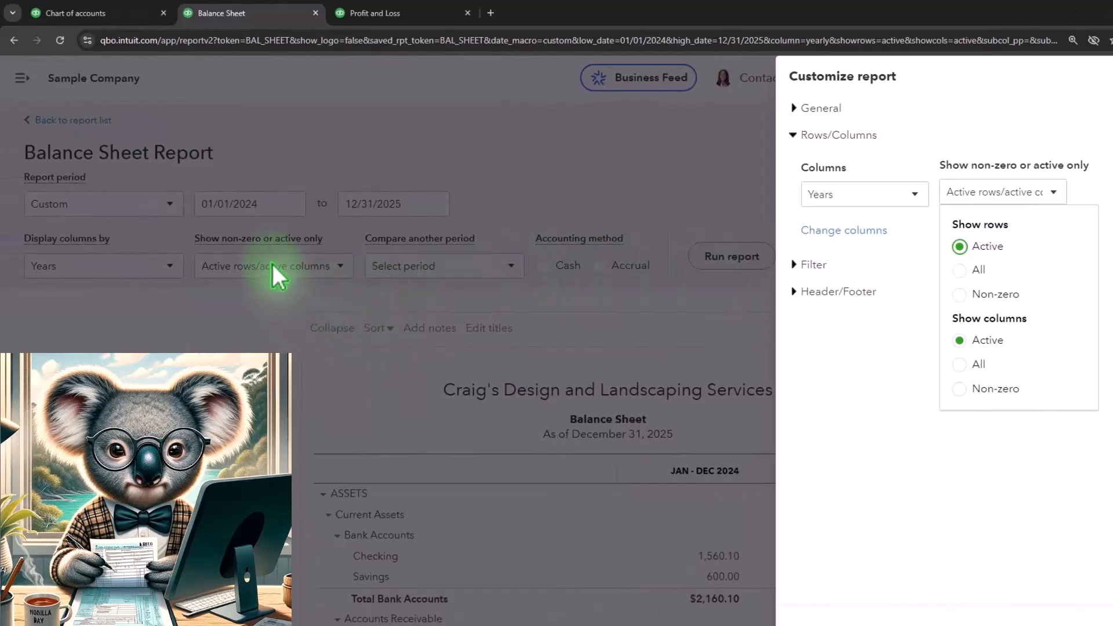
click(852, 392)
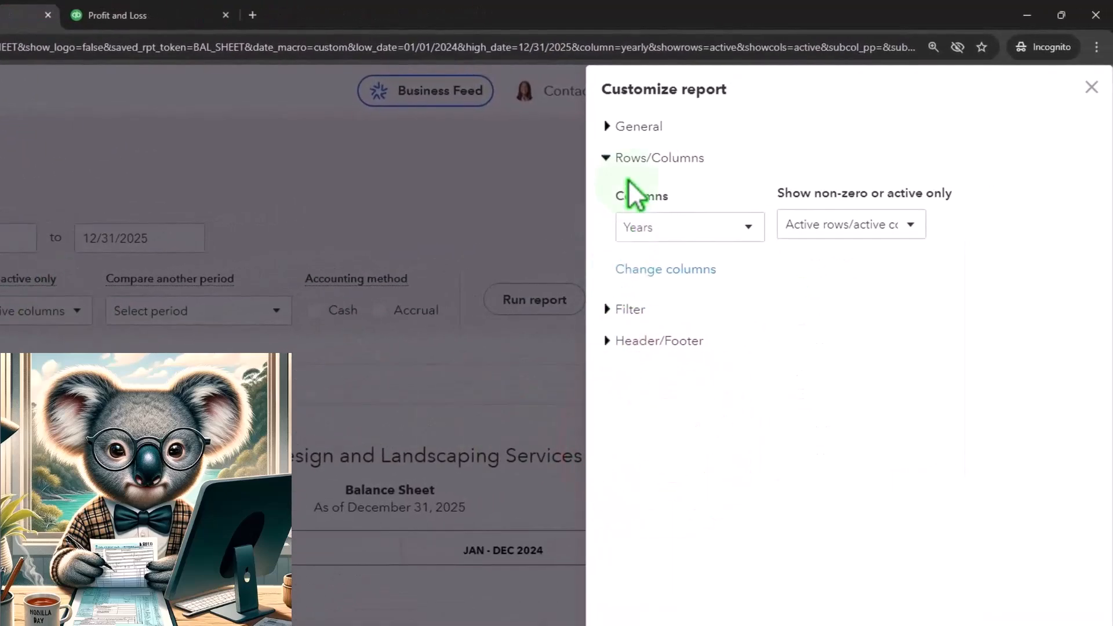
Step: Examine the Filter customization section and the customer choices available for filtering the report
click(604, 158)
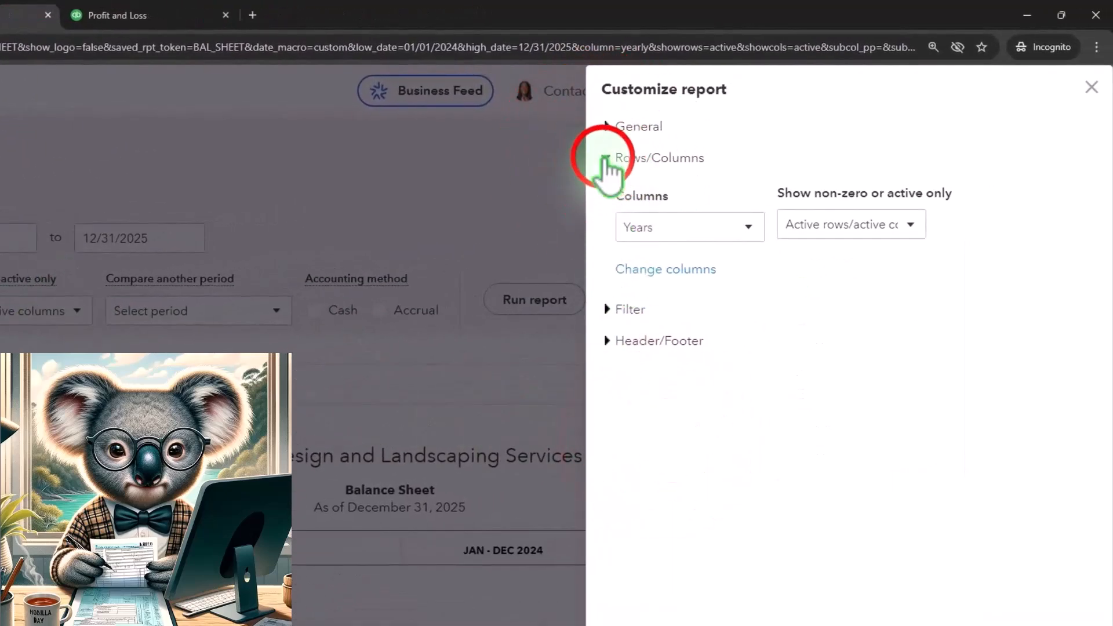
click(604, 188)
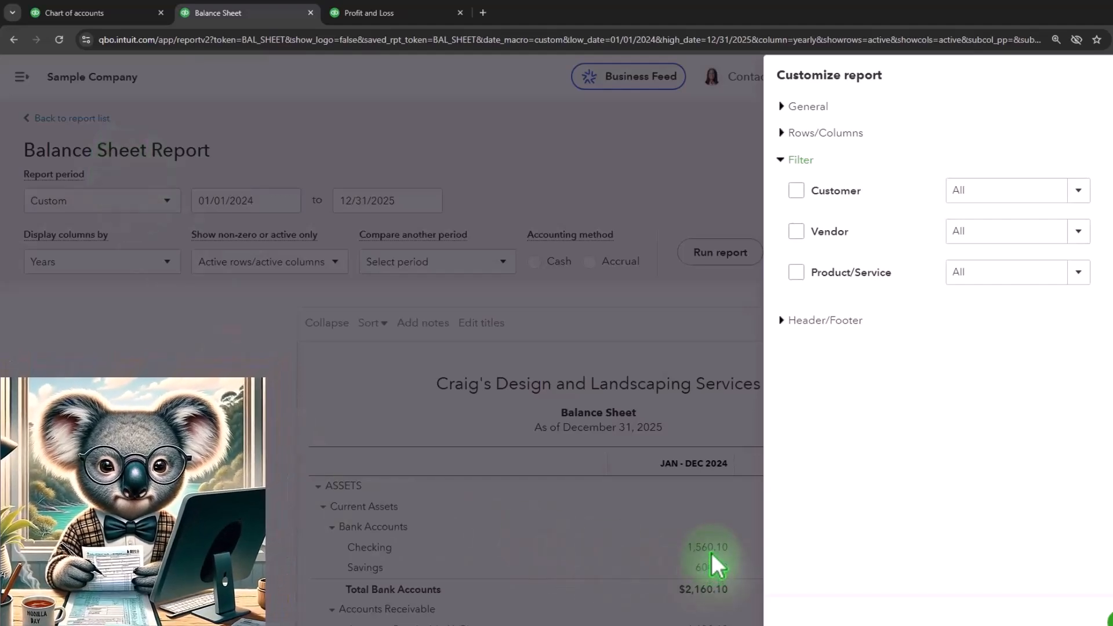
click(1074, 196)
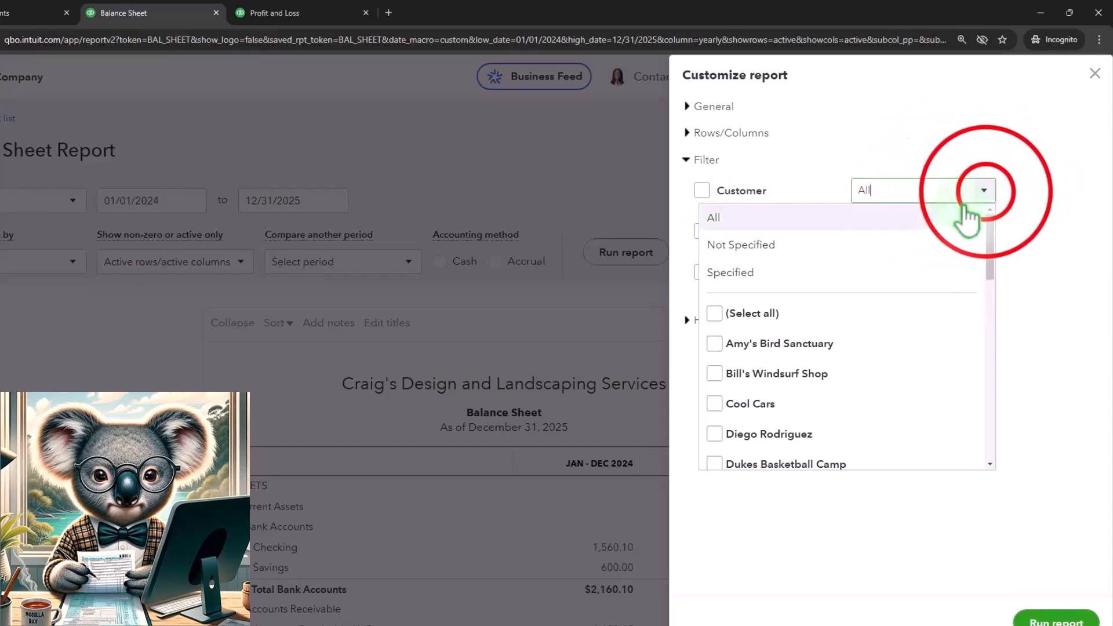
click(924, 492)
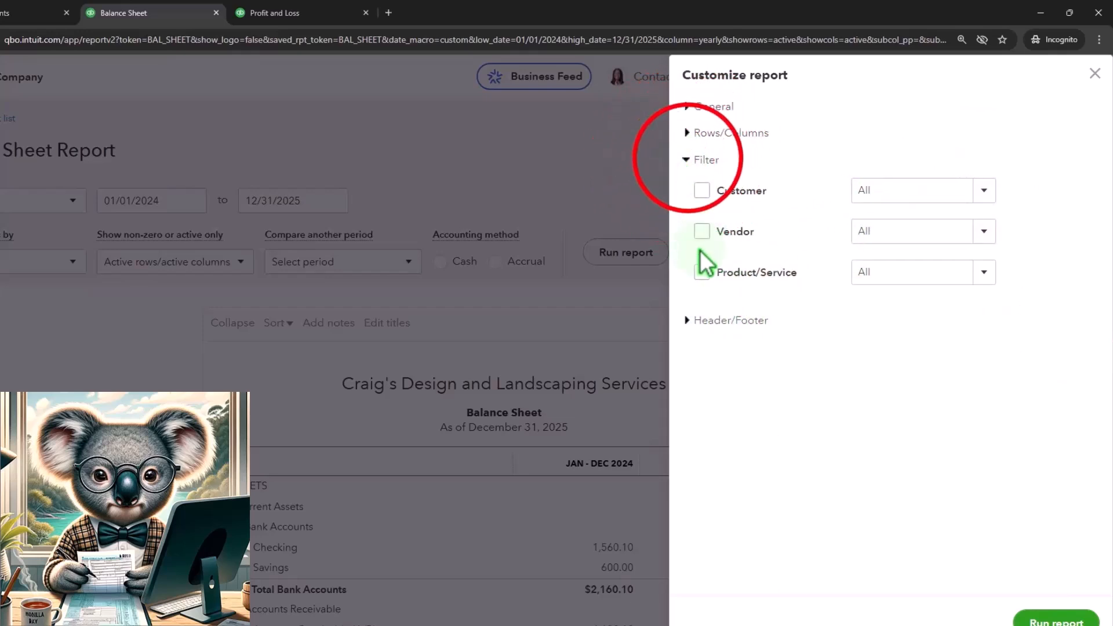
Step: Examine the Header/Footer customization section, including the header alignment choices, and close the customization settings without changes
click(688, 159)
click(687, 187)
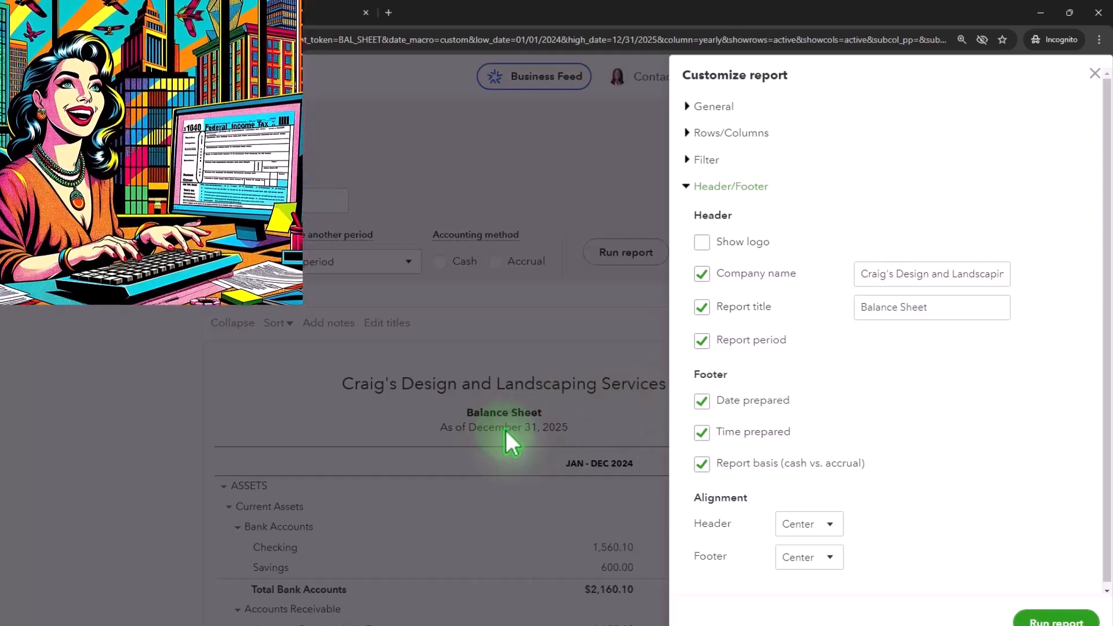
scroll(916, 388, down, 1)
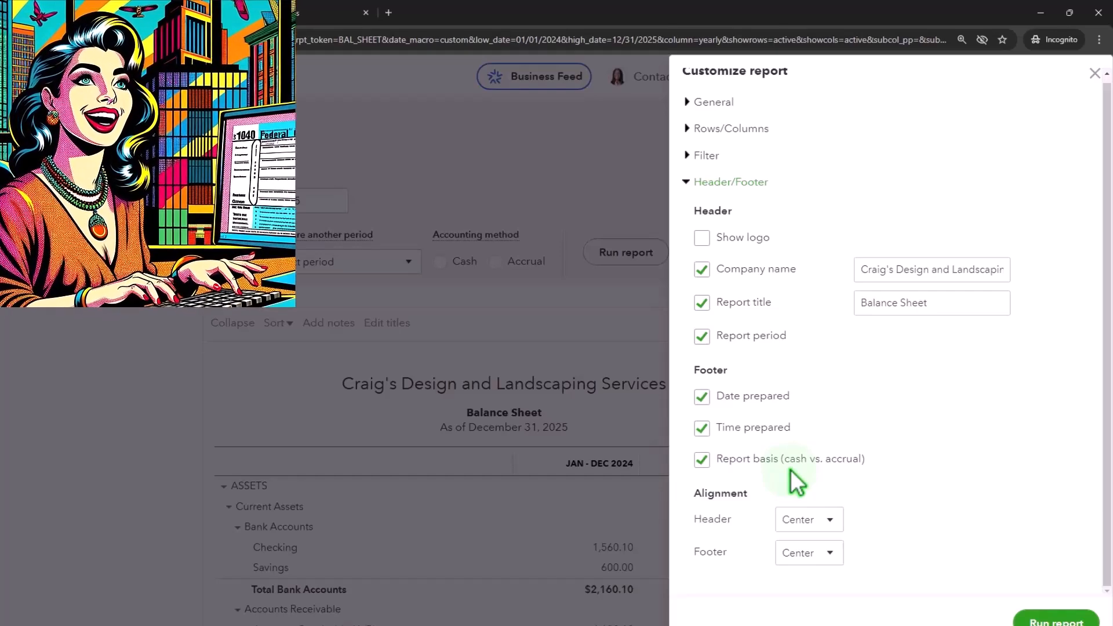
click(822, 520)
click(906, 485)
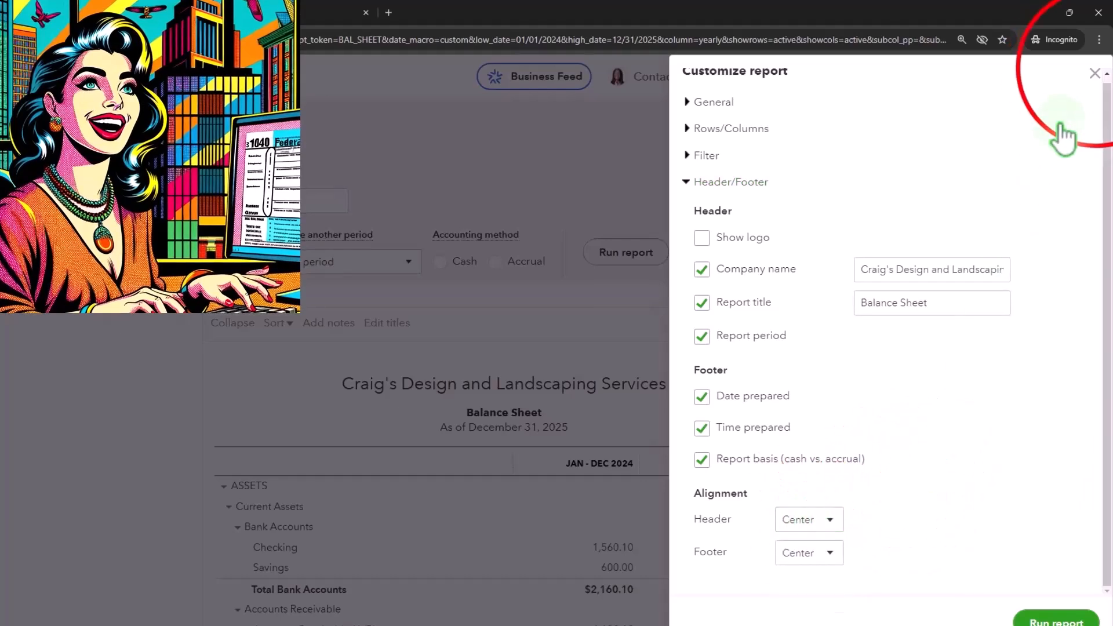
click(1095, 71)
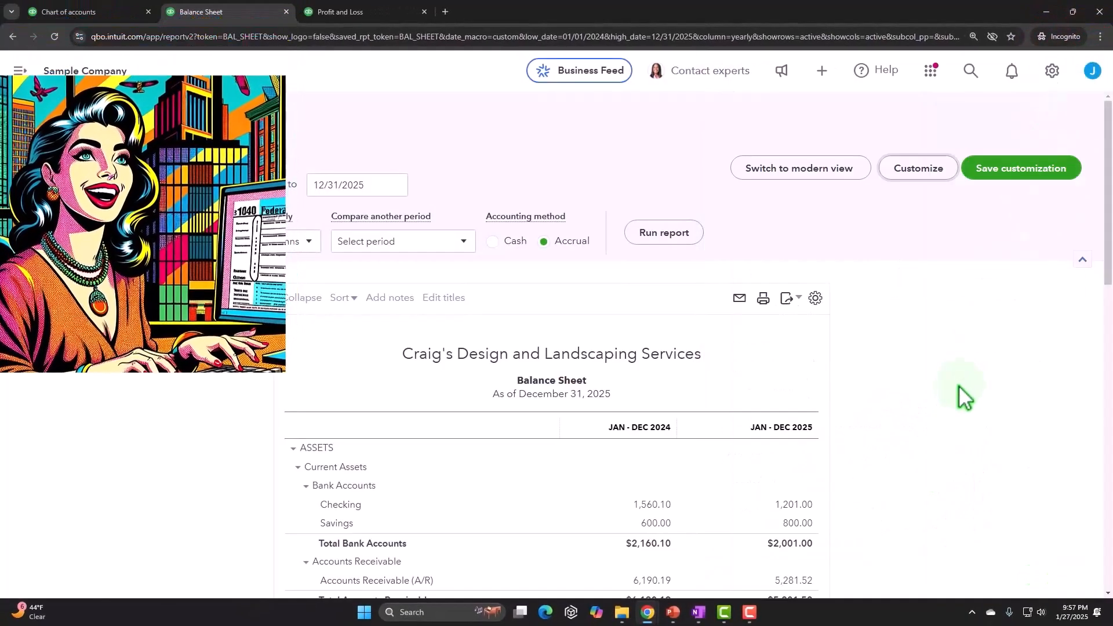
click(903, 168)
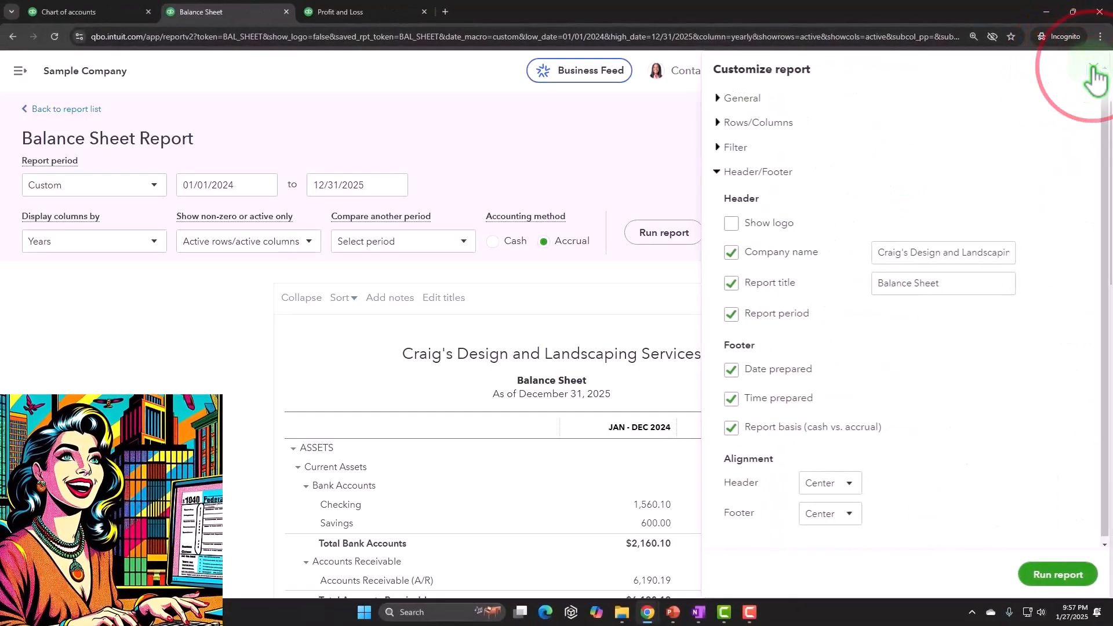
click(1095, 69)
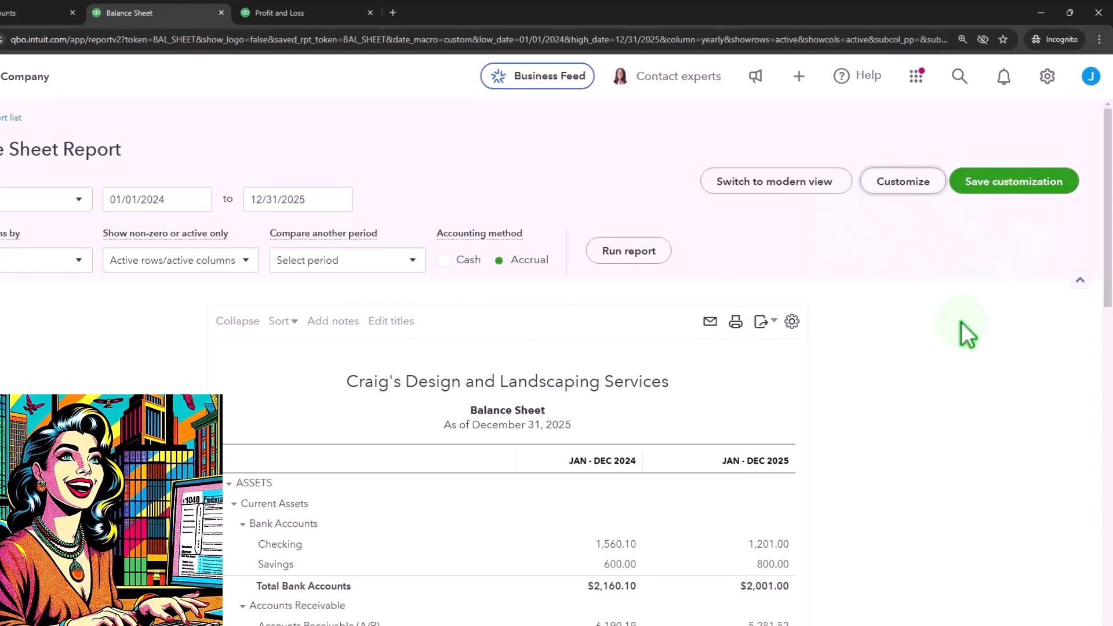
Step: Name the custom report "Balance Sheet 1" in the save customization form and assign it to a new report group named "Group"
click(1007, 196)
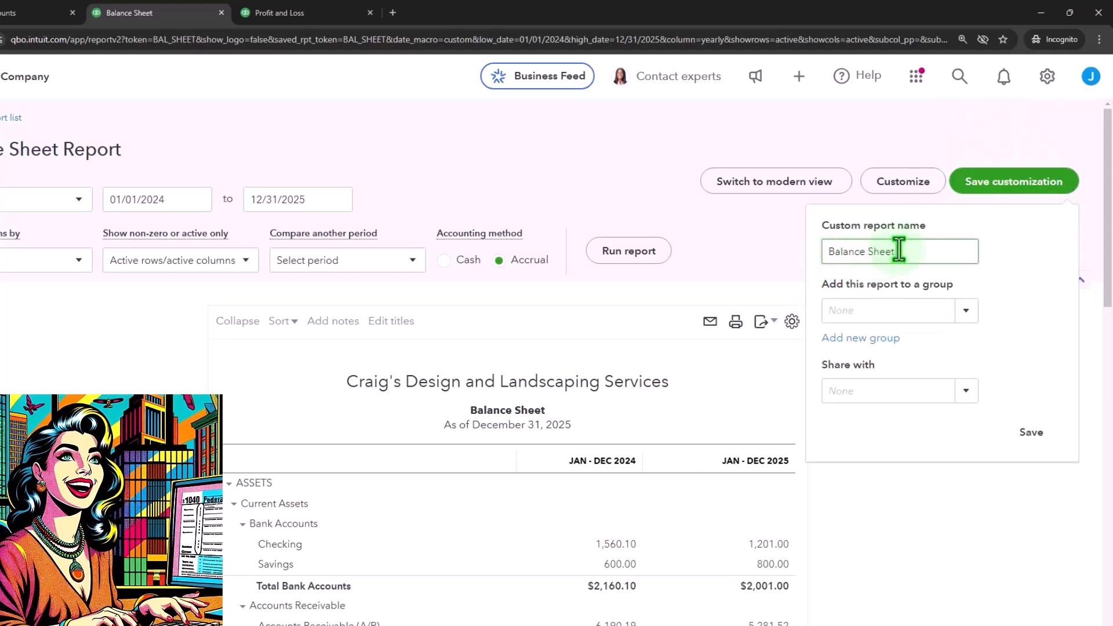
text(1)
click(965, 325)
click(869, 339)
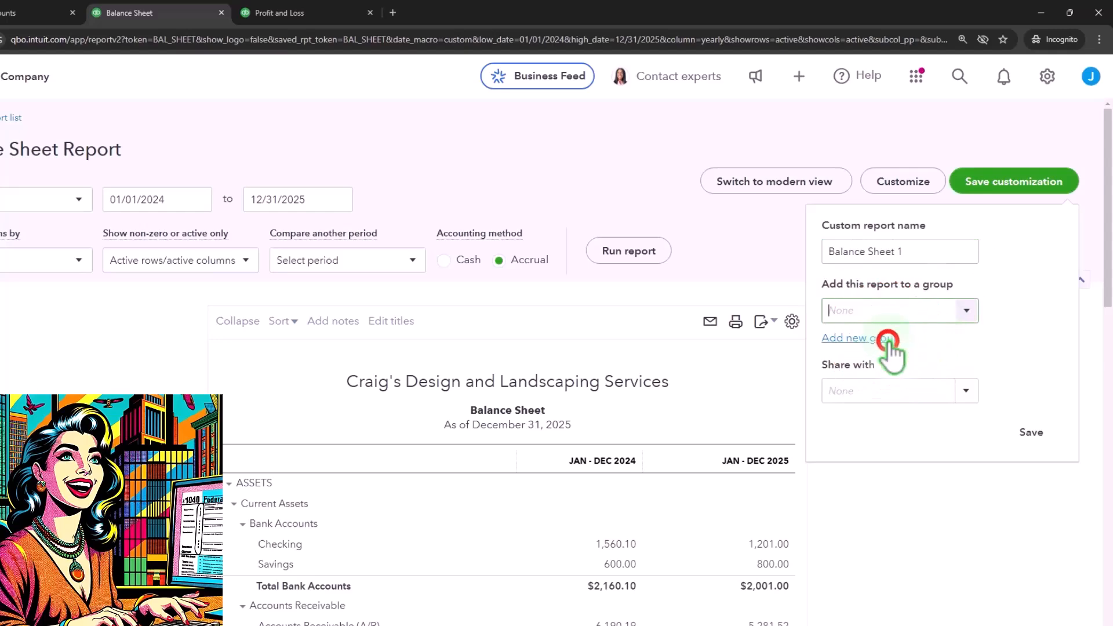
click(878, 323)
click(884, 316)
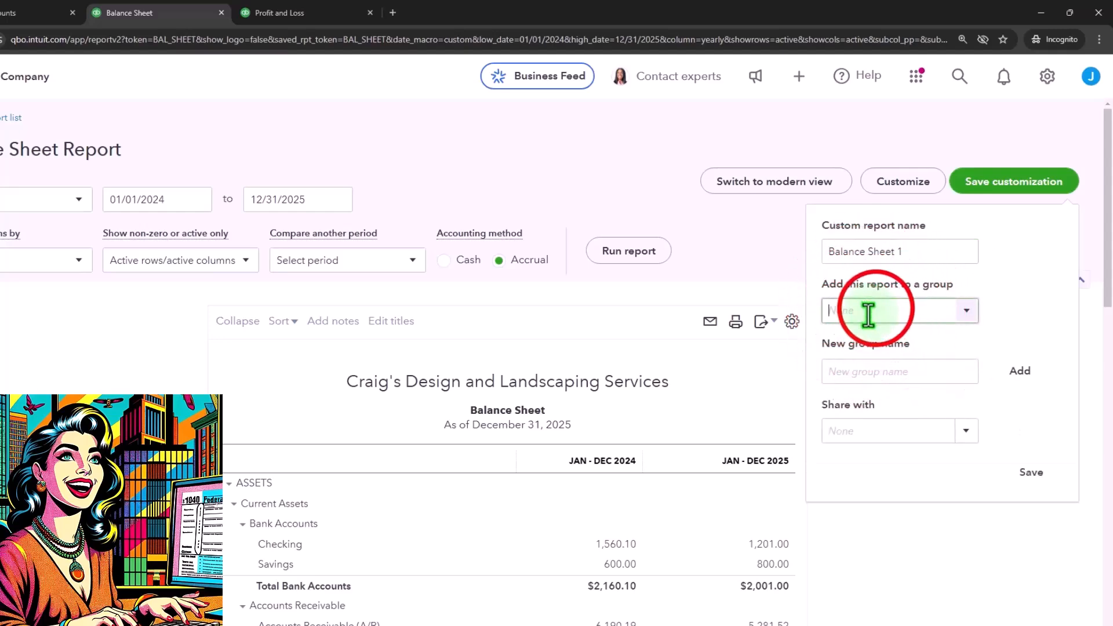
click(870, 380)
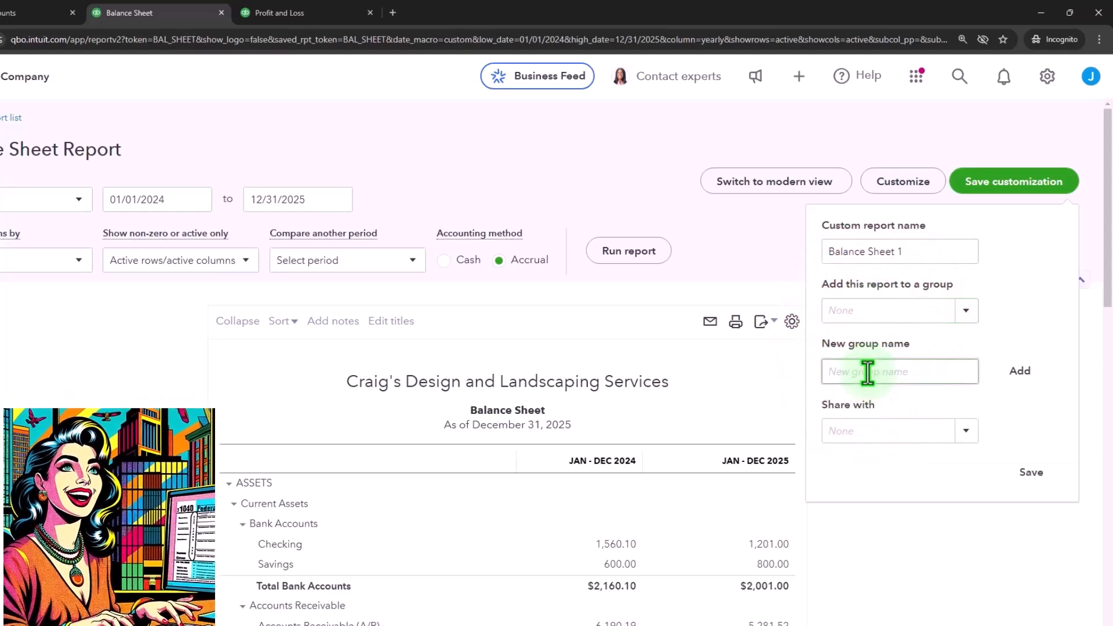
text(Gropo)
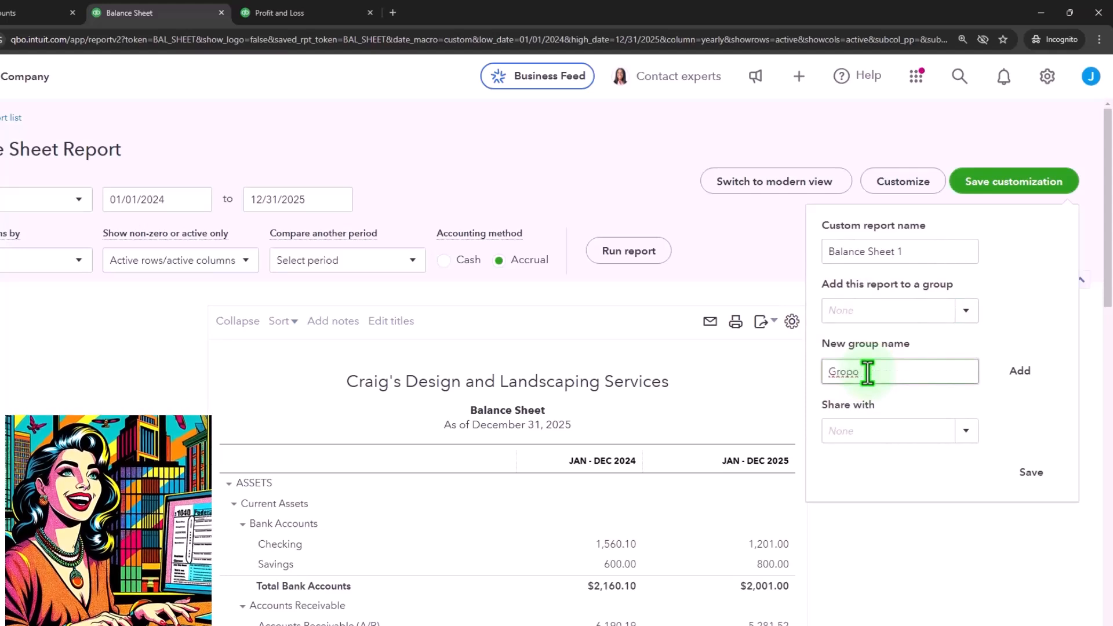
key(BackSpace)
key(BackSpace)
text(up)
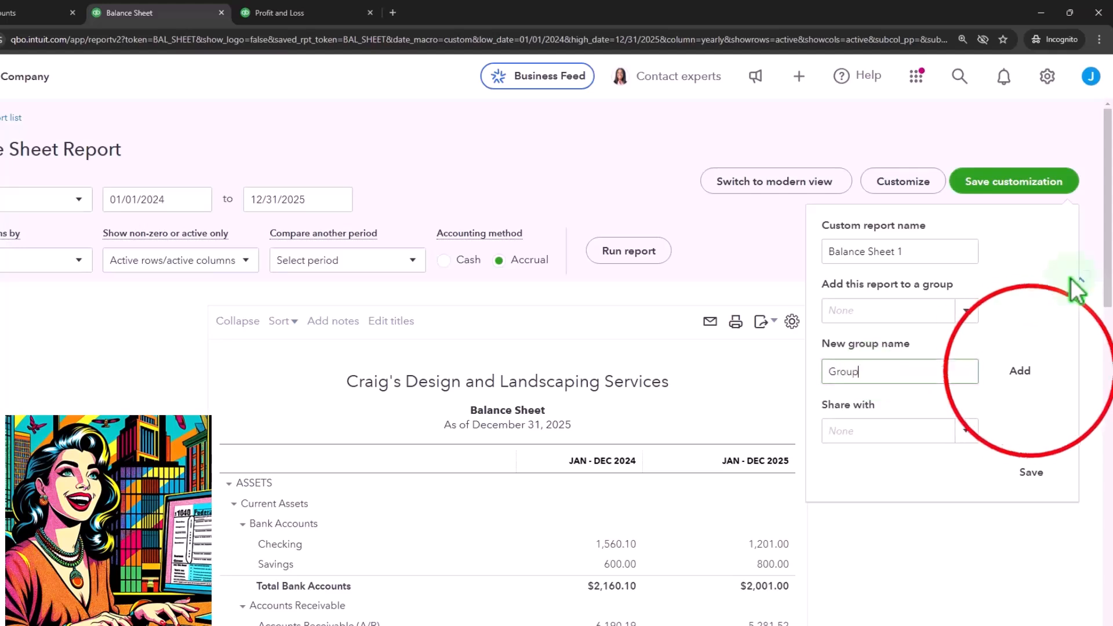
click(1021, 371)
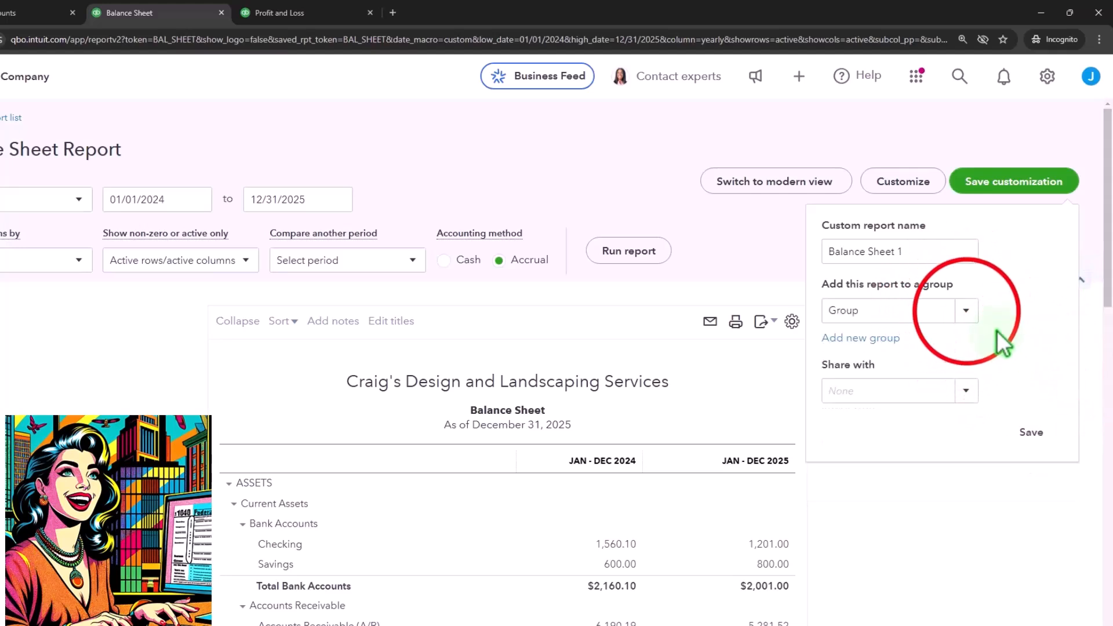
Step: Check the report group list and the Share with choices in the save customization form
click(965, 312)
click(859, 338)
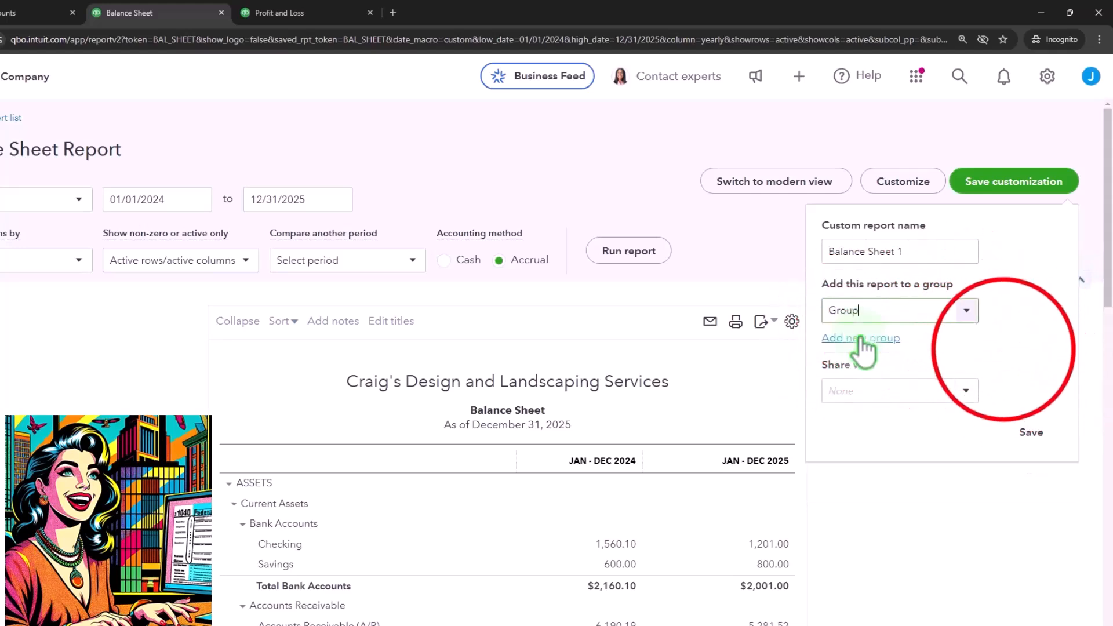
click(927, 392)
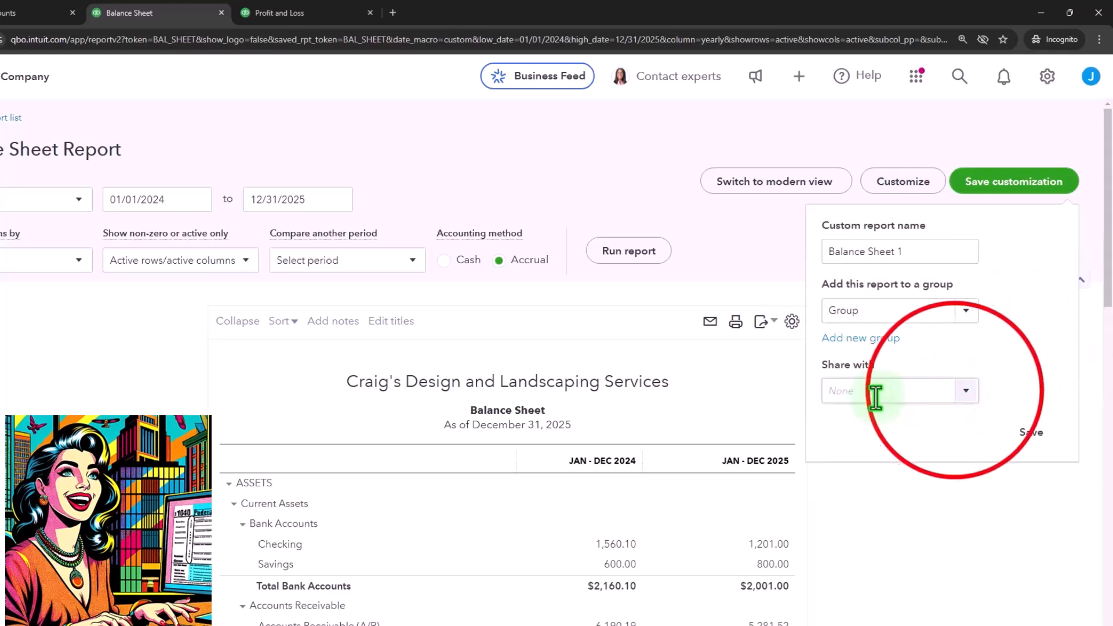
click(963, 397)
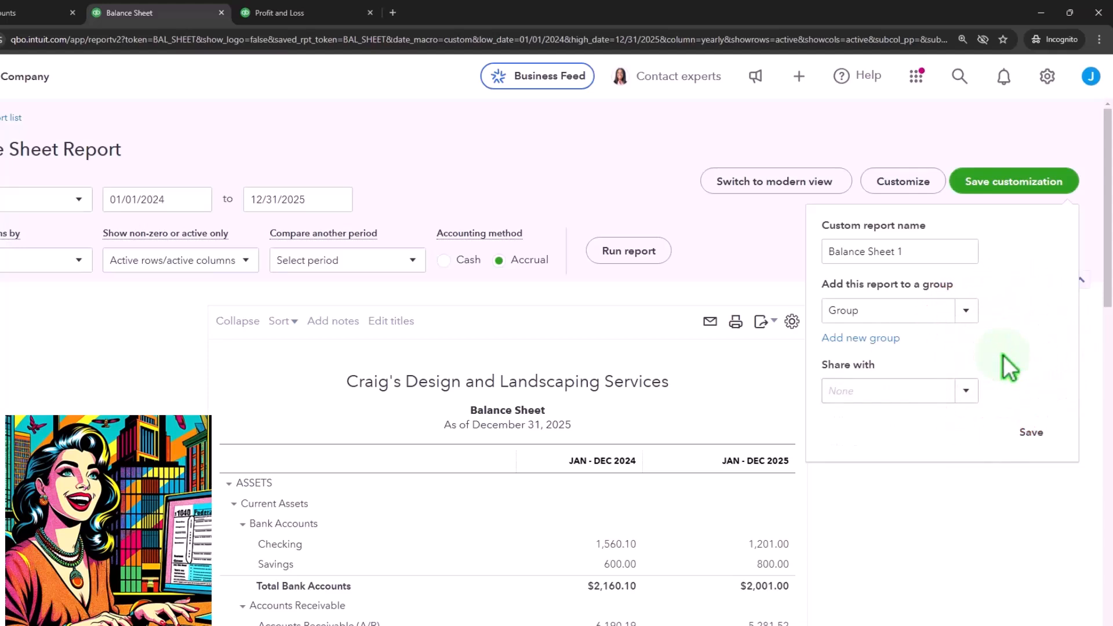
Step: Save the customized balance sheet as the custom report "Balance Sheet 1" in the report group "Group"
click(1031, 432)
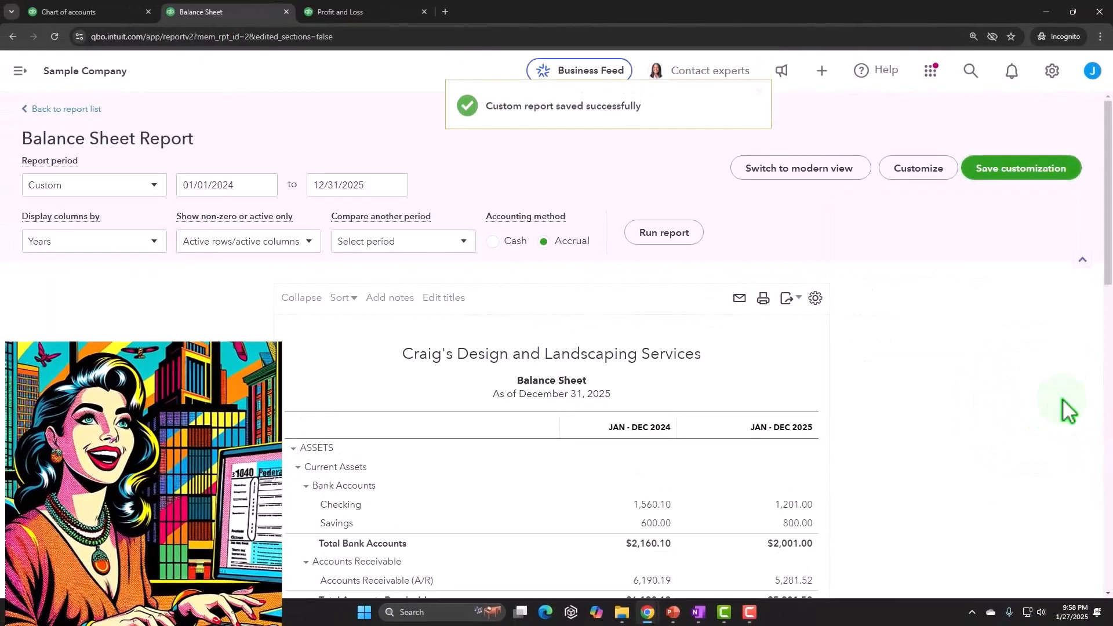
Step: Open the saved "Balance Sheet 1" report from the custom reports list in the Reports section and look over its contents
click(67, 12)
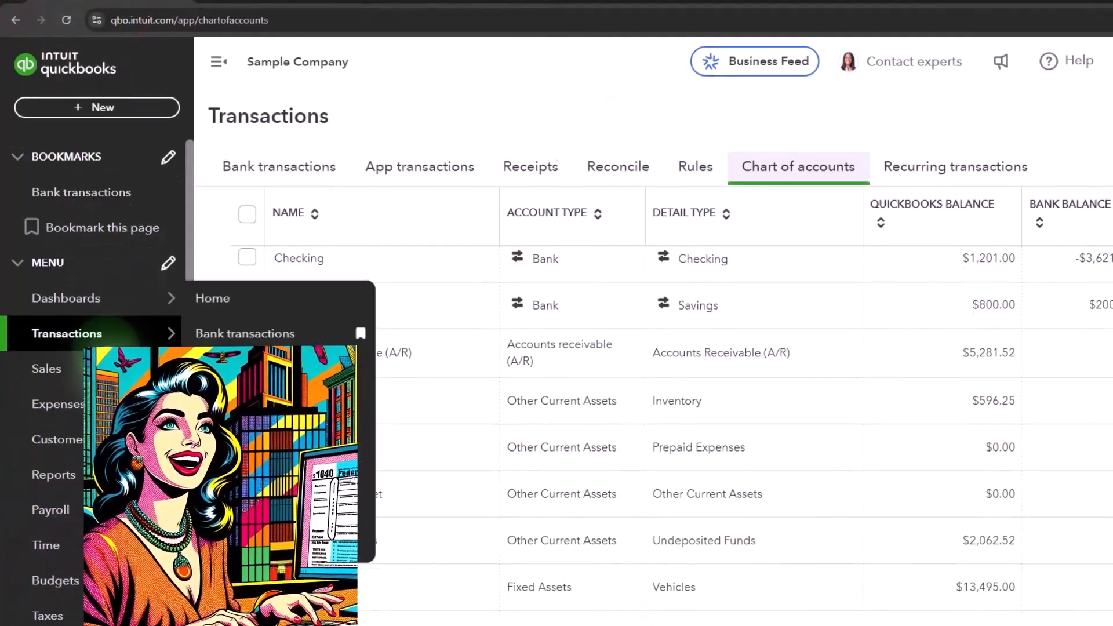
click(62, 501)
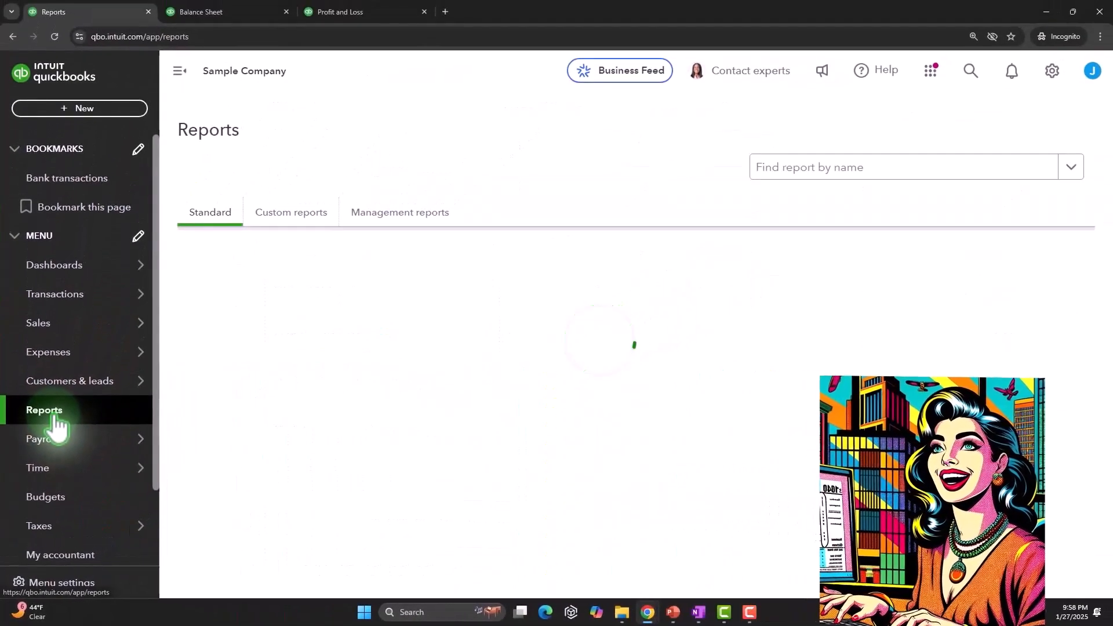
click(208, 216)
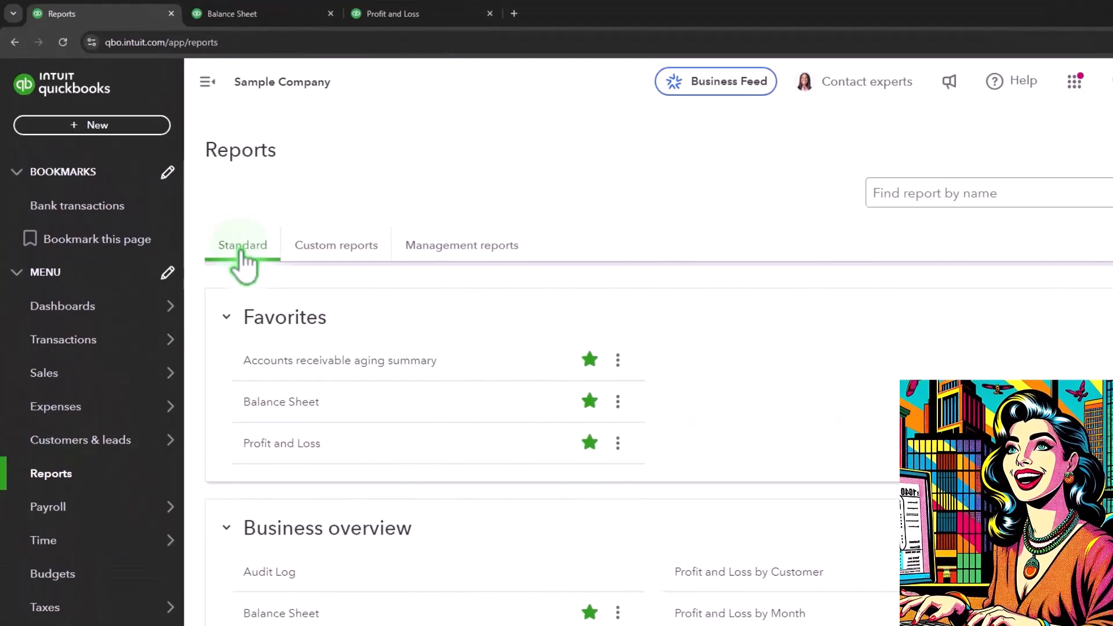
click(310, 255)
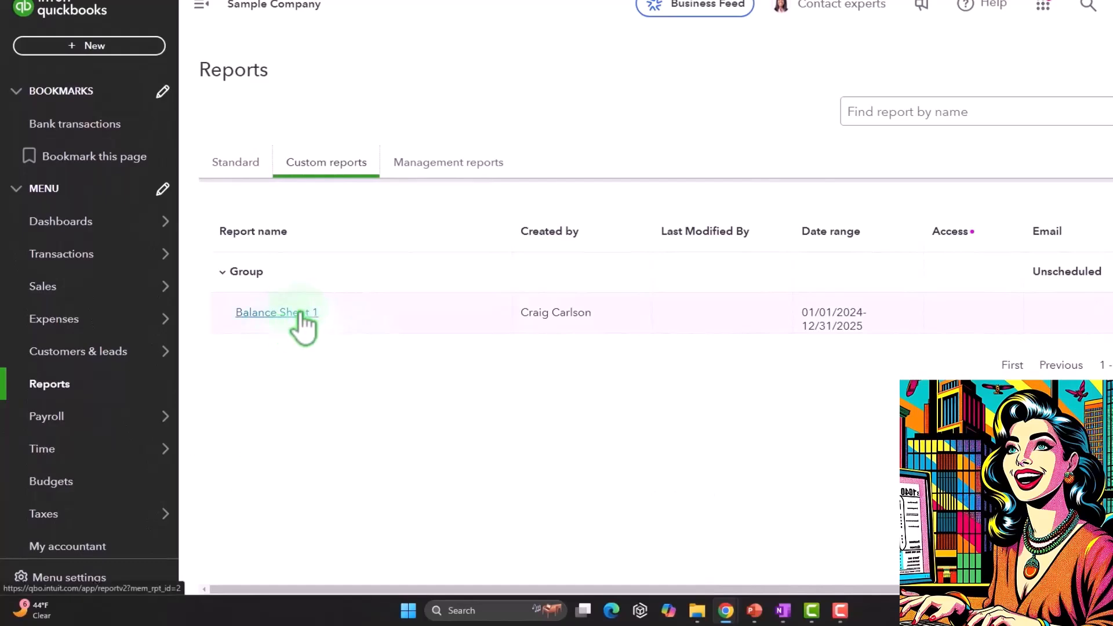
click(301, 315)
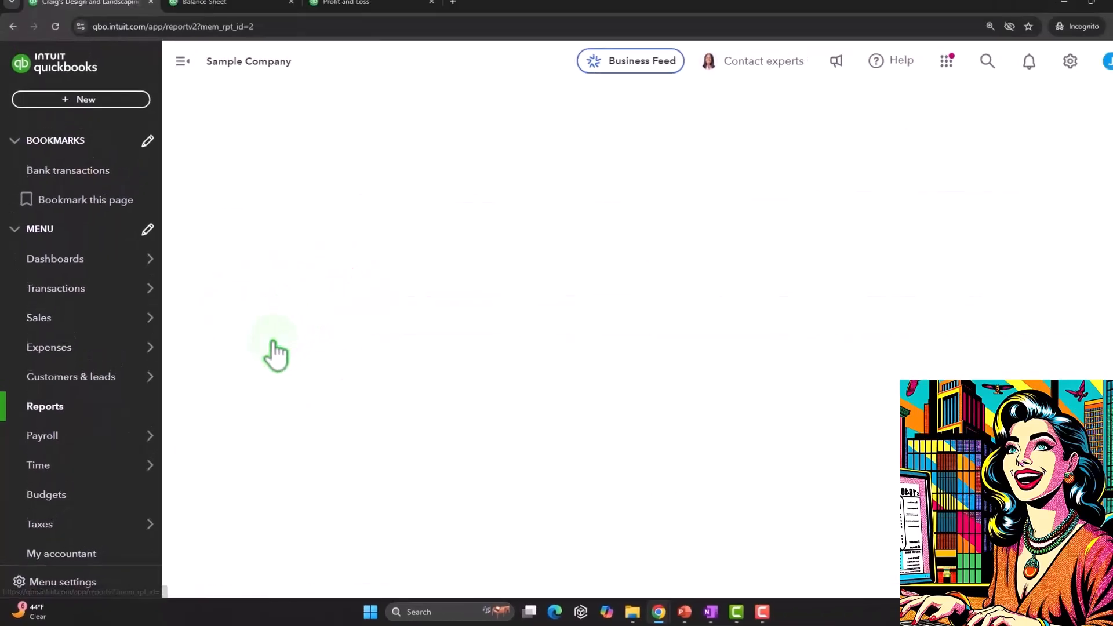
scroll(599, 412, down, 3)
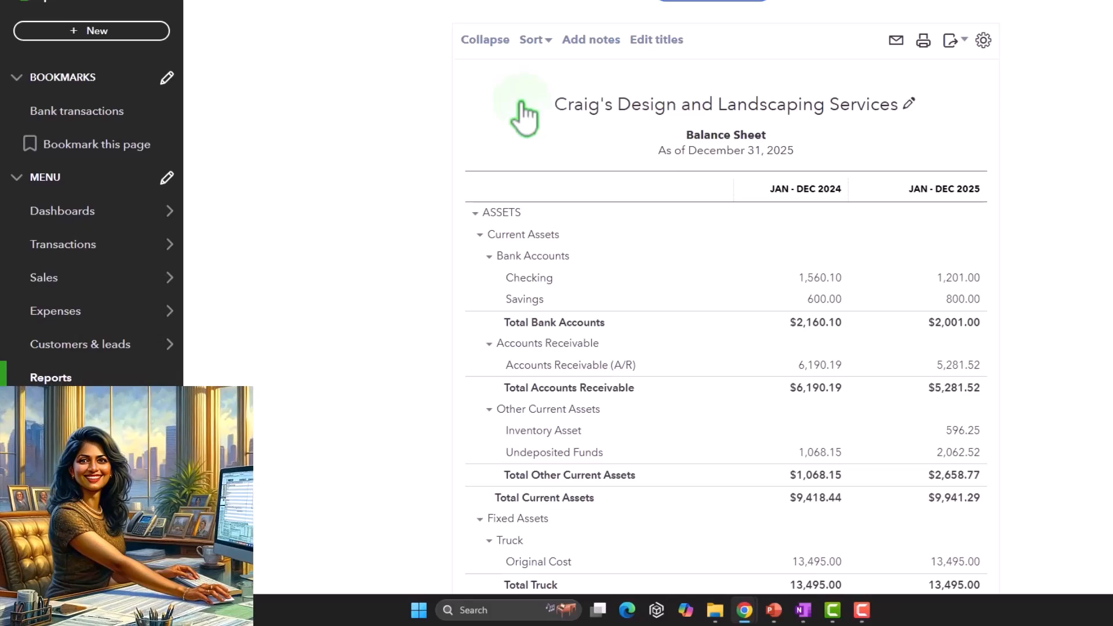
Step: Return to the Balance Sheet report in its own browser tab and look over its current assets
click(293, 26)
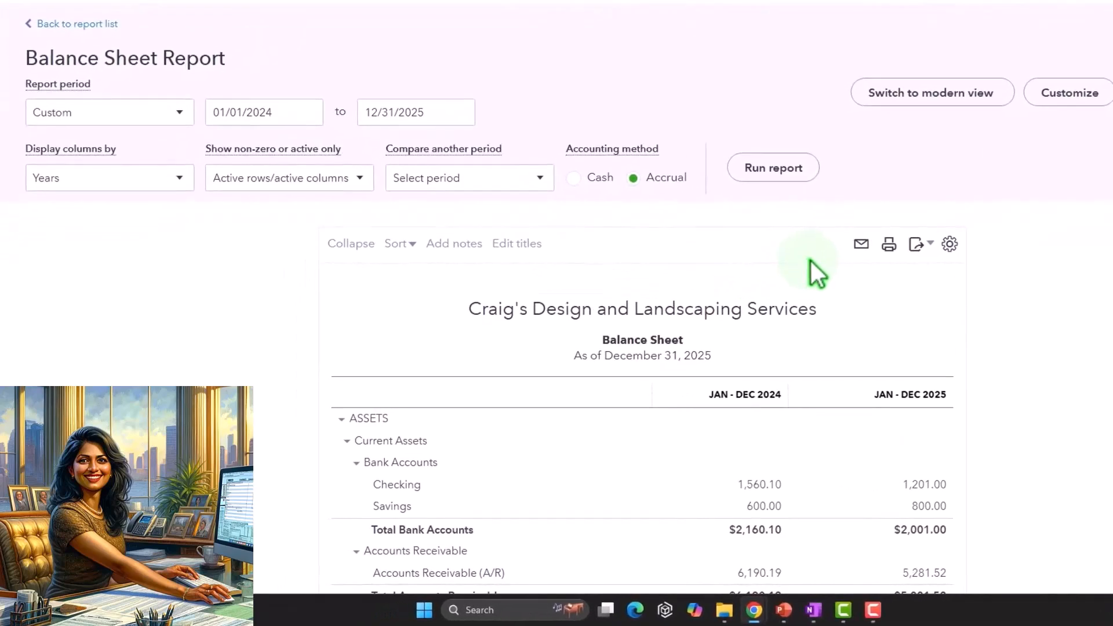
scroll(806, 302, down, 2)
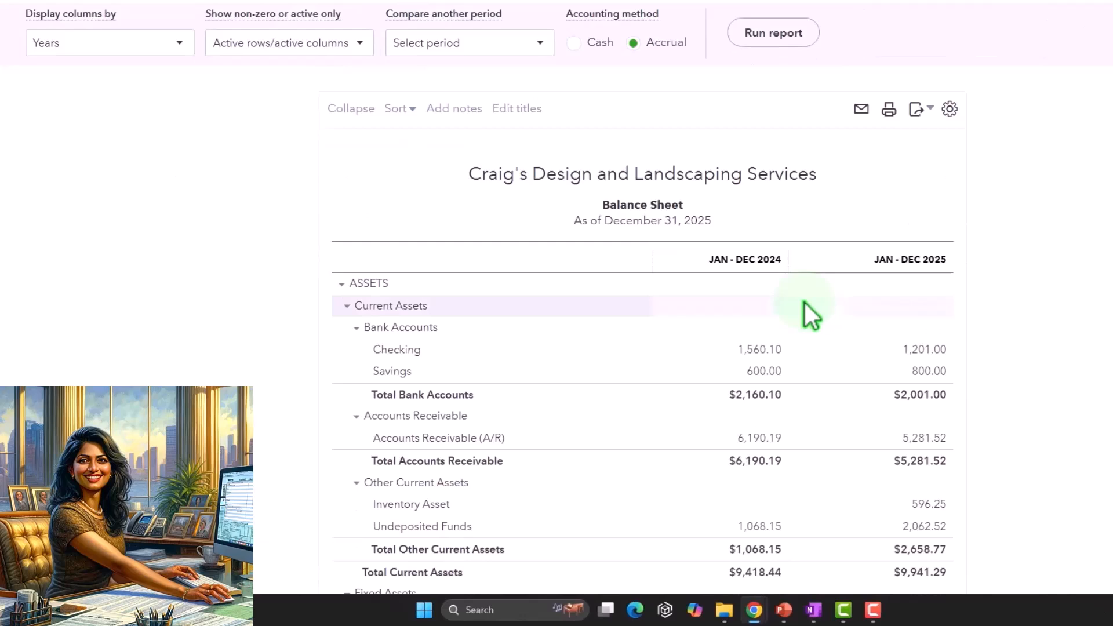